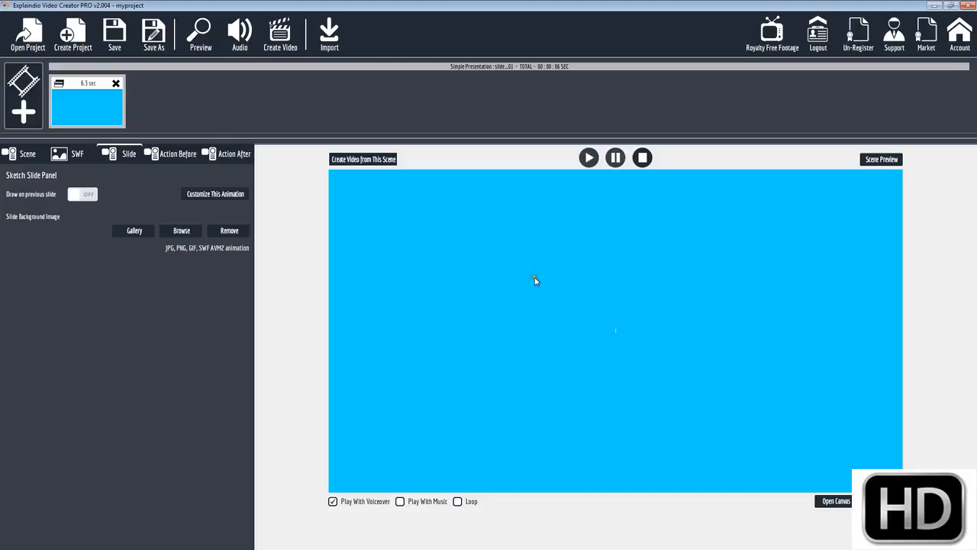
# Open the canvas, shrink the blue slide to roughly three quarters of the canvas width and move it to the upper-left corner.
pyautogui.click(840, 500)
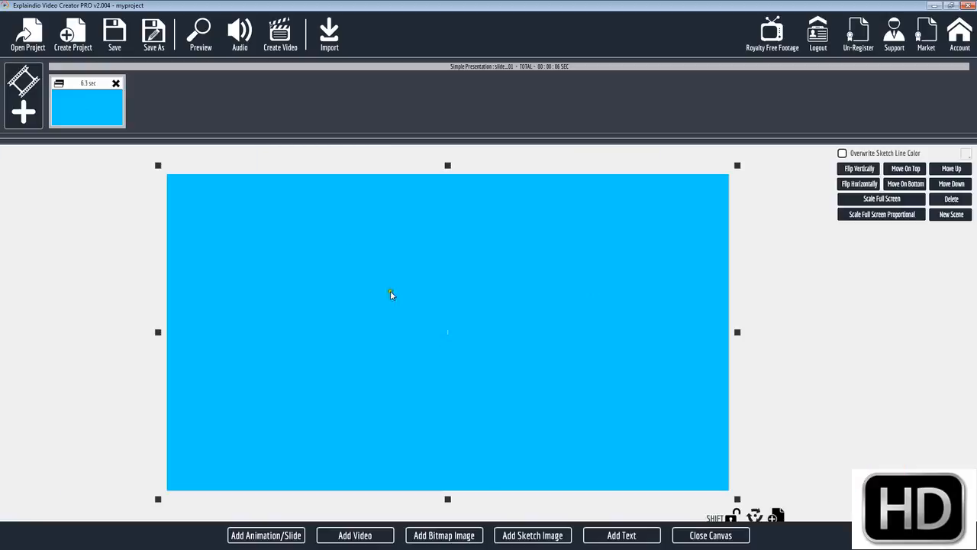
pyautogui.moveTo(158, 165); pyautogui.dragTo(233, 228)
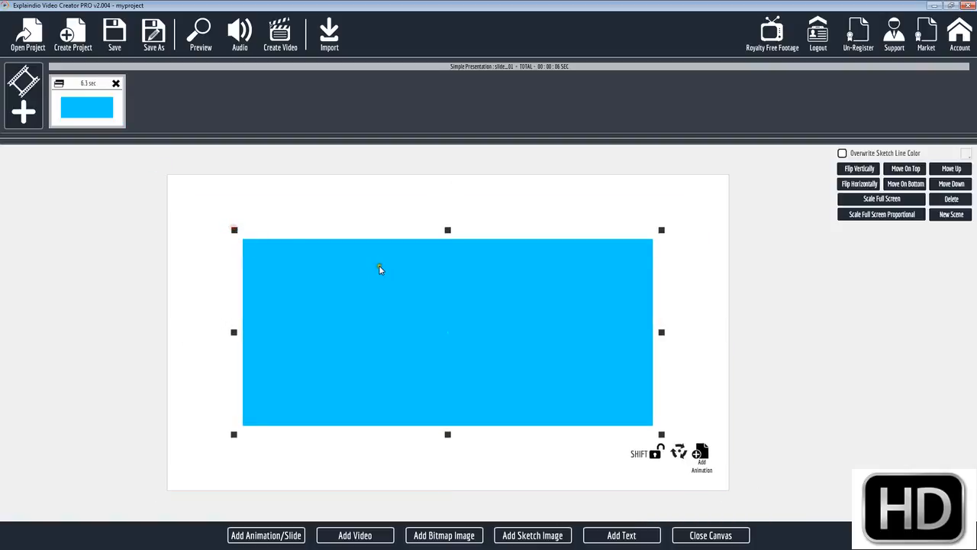
pyautogui.moveTo(395, 298); pyautogui.dragTo(332, 245)
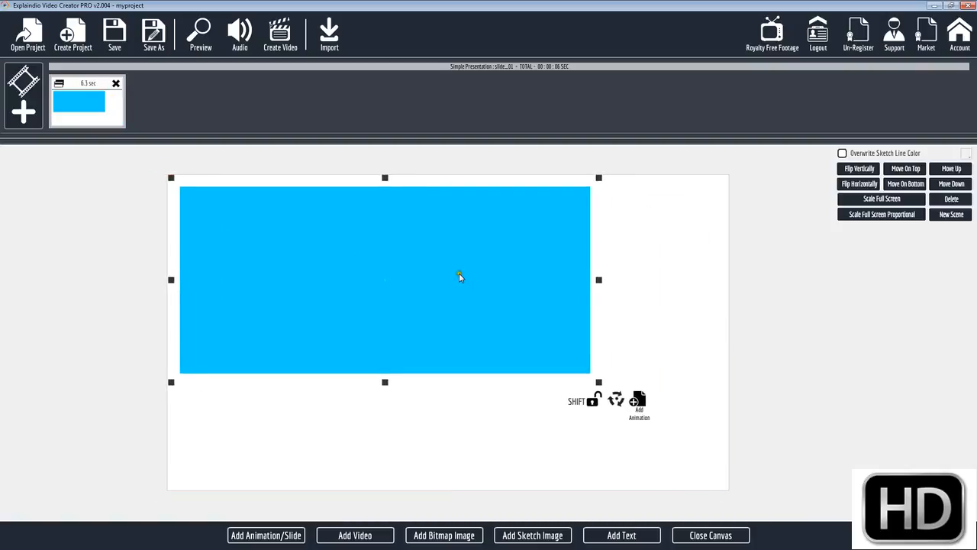
pyautogui.moveTo(459, 273); pyautogui.dragTo(456, 266)
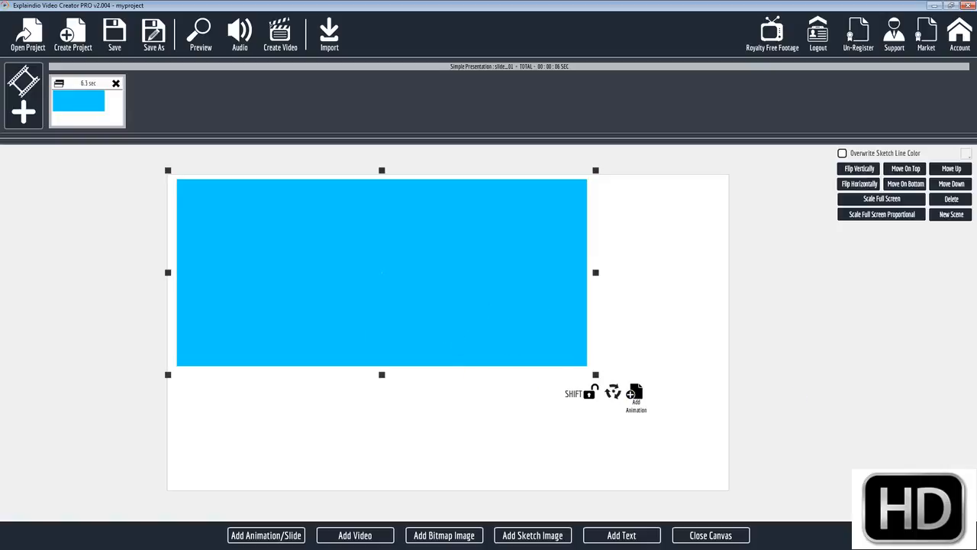
# Add a motion animation to the slide and place its end position in the canvas's lower-right corner.
pyautogui.click(636, 394)
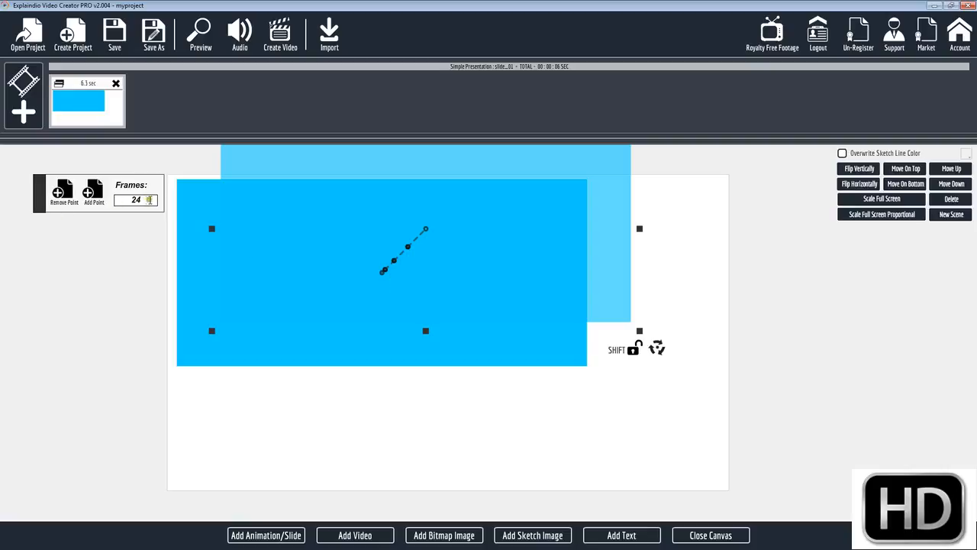
pyautogui.moveTo(608, 192); pyautogui.dragTo(668, 349)
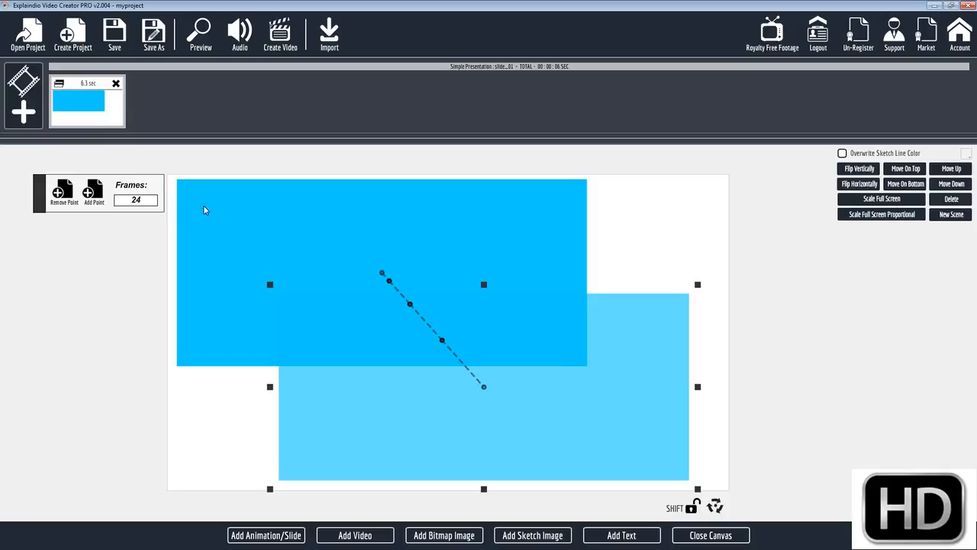
pyautogui.moveTo(473, 405); pyautogui.dragTo(508, 413)
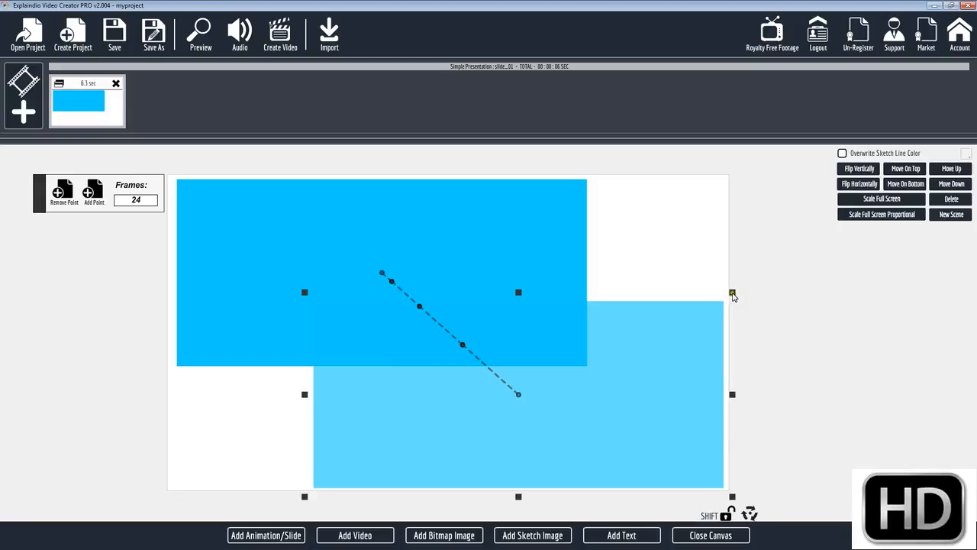
# Tilt the slide's animation end position slightly counterclockwise and reposition it in the lower-right part of the canvas.
pyautogui.moveTo(731, 292)
pyautogui.mouseDown()
pyautogui.moveTo(741, 297)
pyautogui.moveTo(733, 295)
pyautogui.mouseUp()
pyautogui.moveTo(748, 514); pyautogui.dragTo(774, 402)
pyautogui.moveTo(649, 364); pyautogui.dragTo(653, 278)
pyautogui.moveTo(784, 322); pyautogui.dragTo(711, 395)
pyautogui.moveTo(652, 346); pyautogui.dragTo(630, 417)
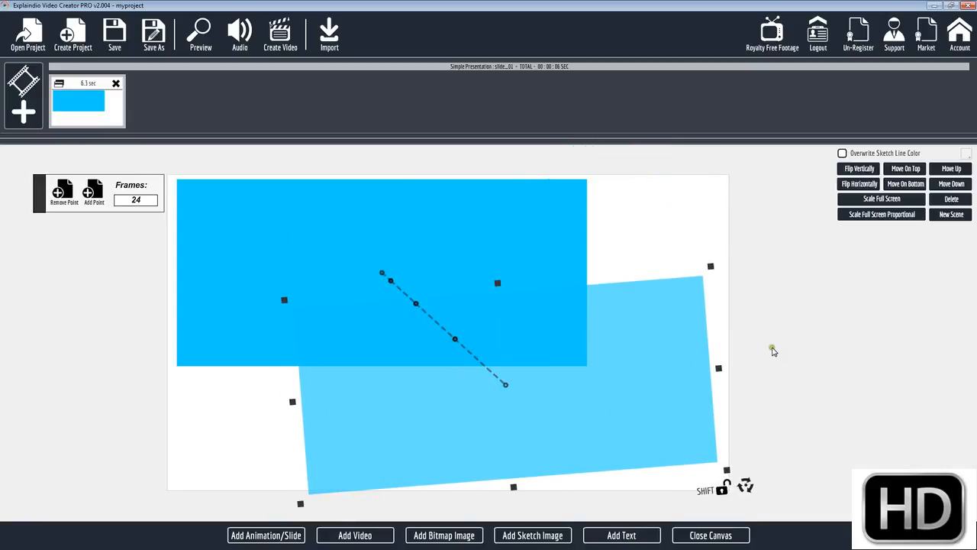
# Tilt the slide's start position slightly clockwise, adjust the end position's placement and close the canvas.
pyautogui.click(387, 245)
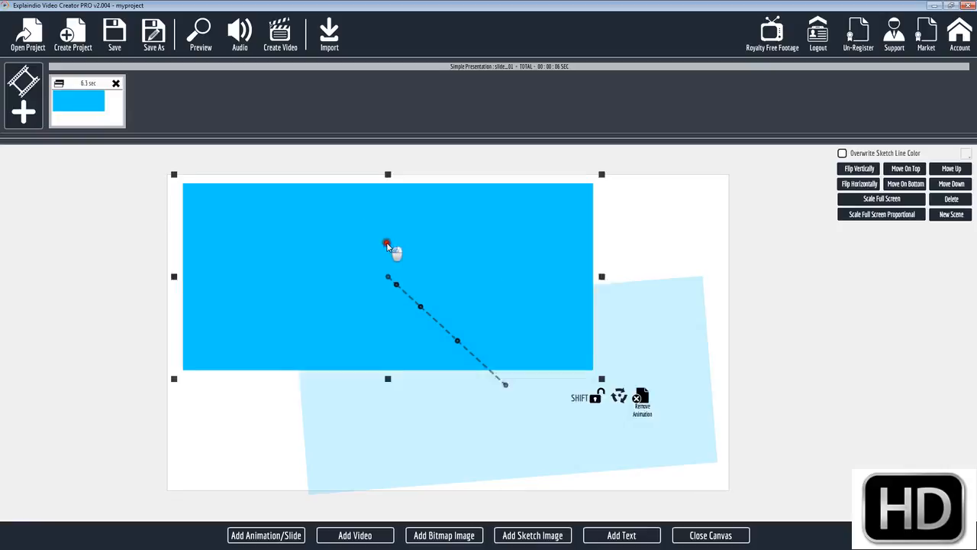
pyautogui.moveTo(619, 396); pyautogui.dragTo(603, 422)
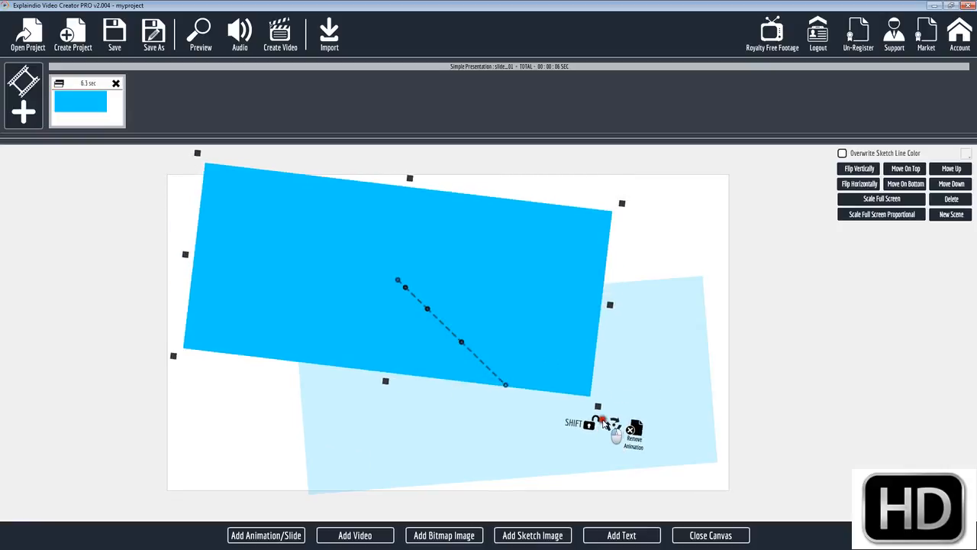
pyautogui.click(524, 318)
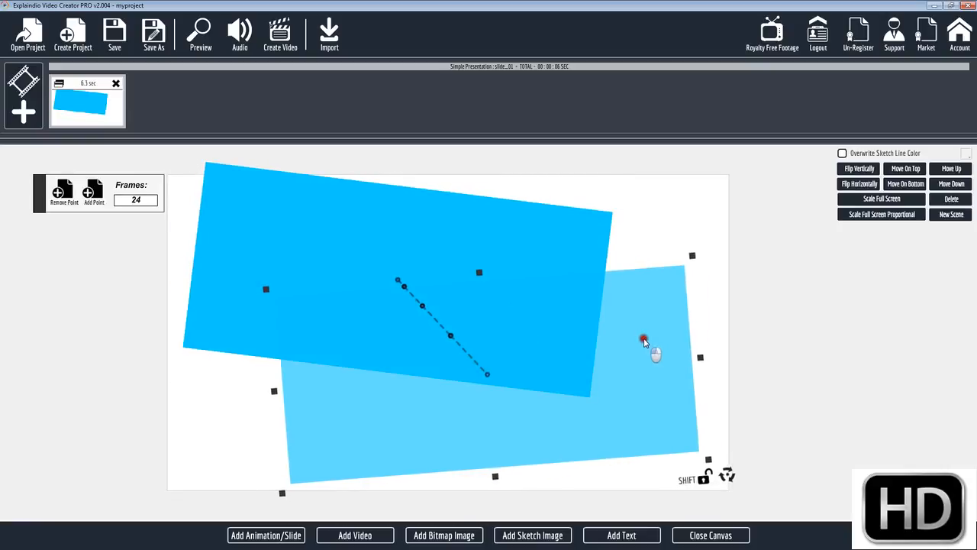
pyautogui.moveTo(644, 340); pyautogui.dragTo(648, 342)
pyautogui.click(711, 535)
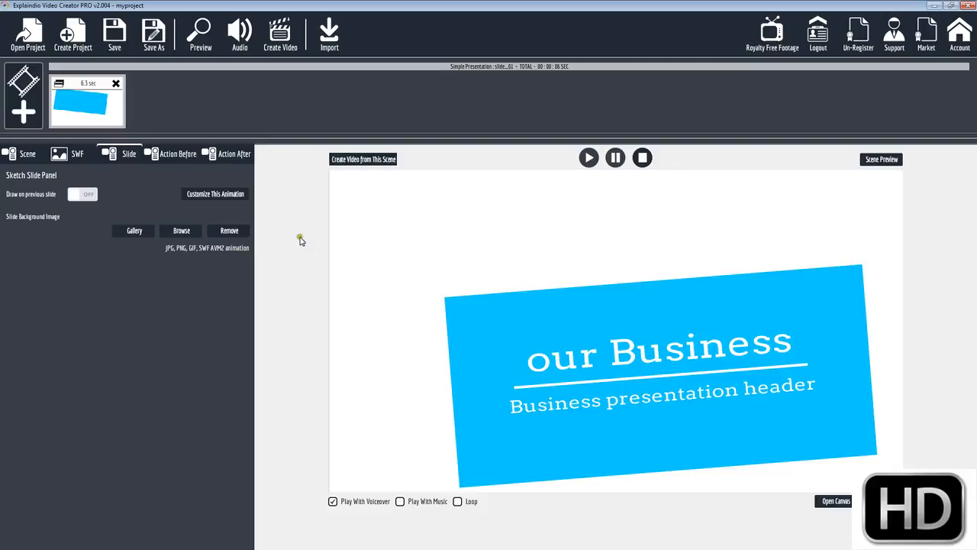
# Preview the animated scene and open the slide's animation customization settings.
pyautogui.click(587, 157)
pyautogui.click(617, 360)
pyautogui.click(25, 153)
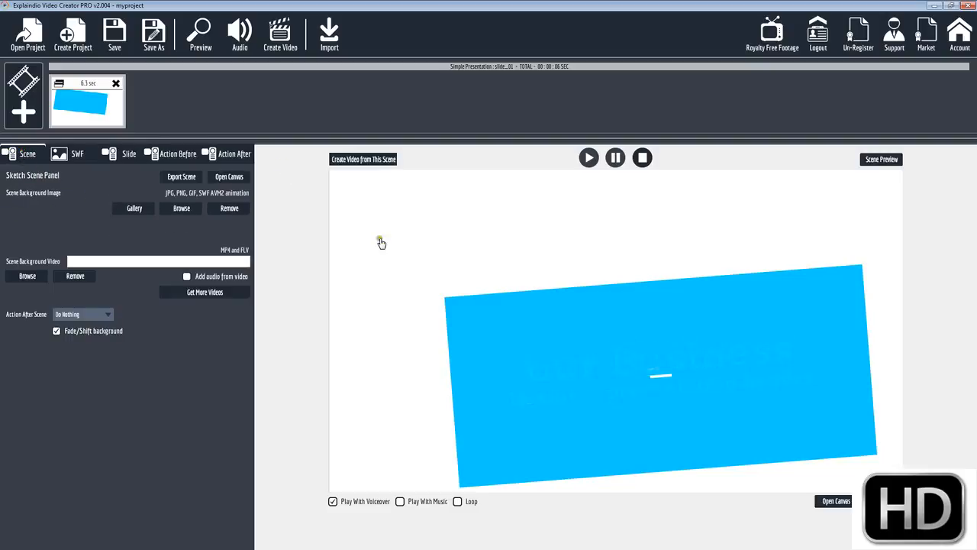
pyautogui.click(779, 343)
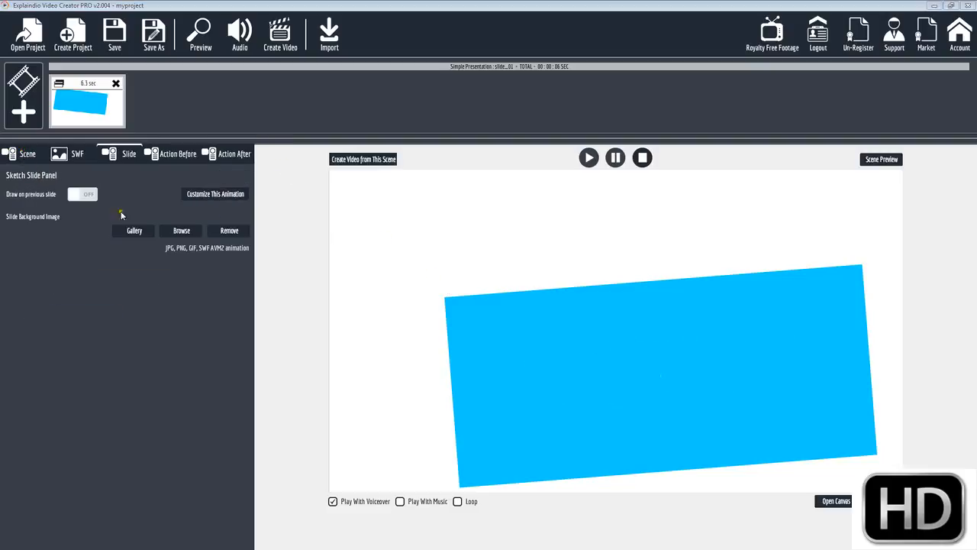
pyautogui.click(205, 195)
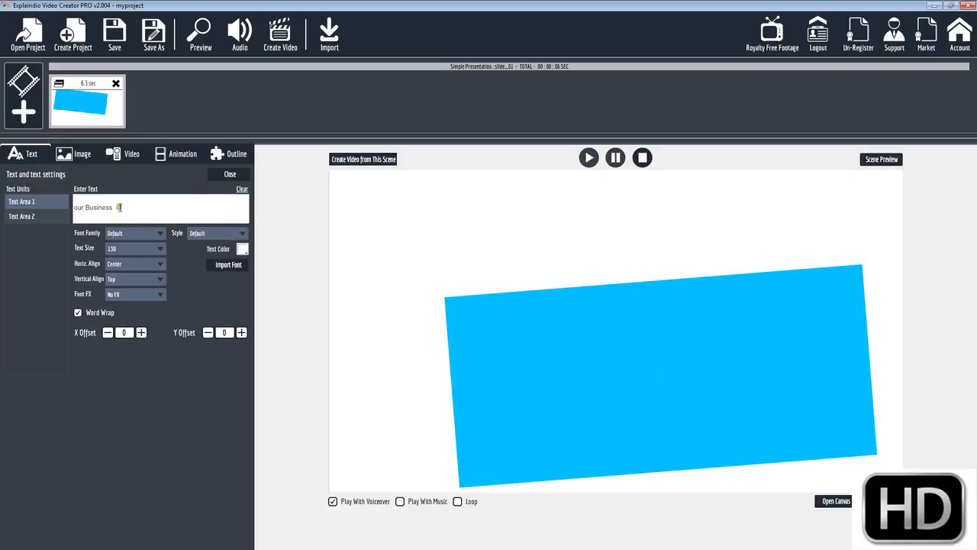
pyautogui.click(589, 158)
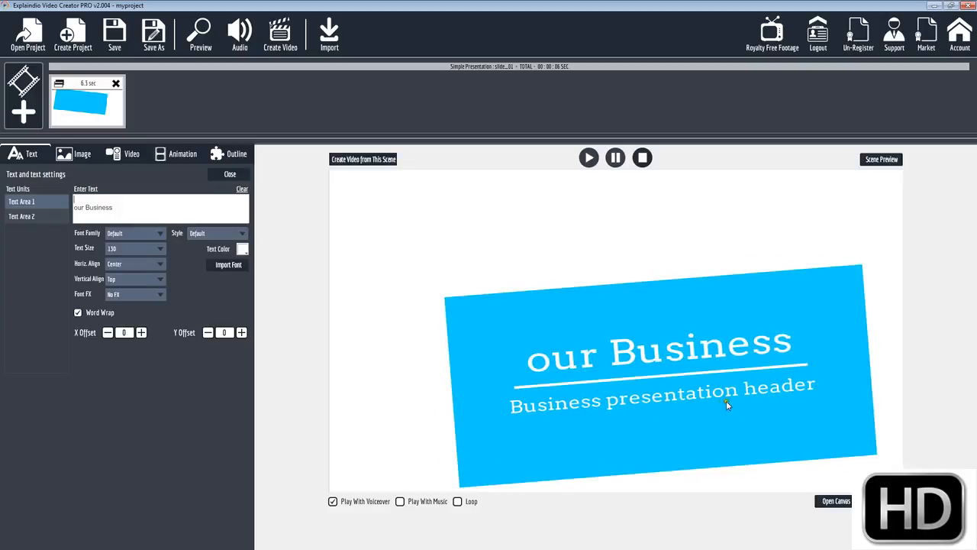
# Replace the text of Text Area 1 with "Learn to Create".
pyautogui.click(30, 218)
pyautogui.click(33, 203)
pyautogui.moveTo(129, 213); pyautogui.dragTo(69, 208)
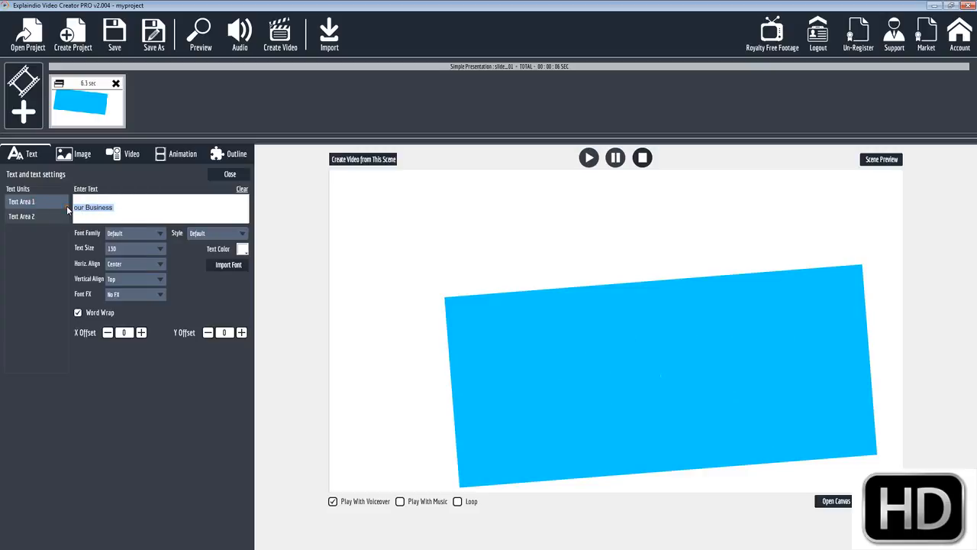
pyautogui.press('BackSpace')
pyautogui.write('Learn to Create')
# Replace the text of Text Area 2 with "Professional Videos" and preview the scene.
pyautogui.click(30, 217)
pyautogui.moveTo(171, 200); pyautogui.dragTo(17, 202)
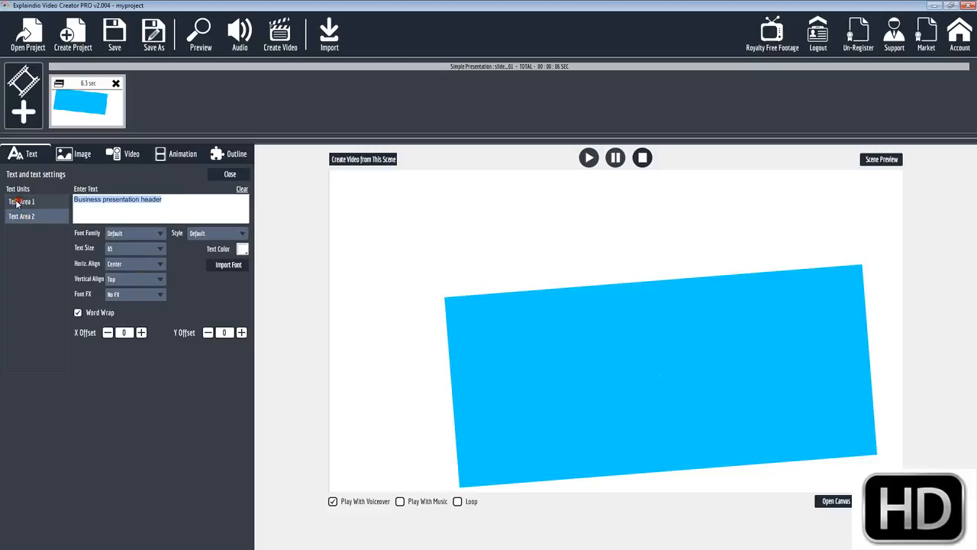
pyautogui.write('Cu')
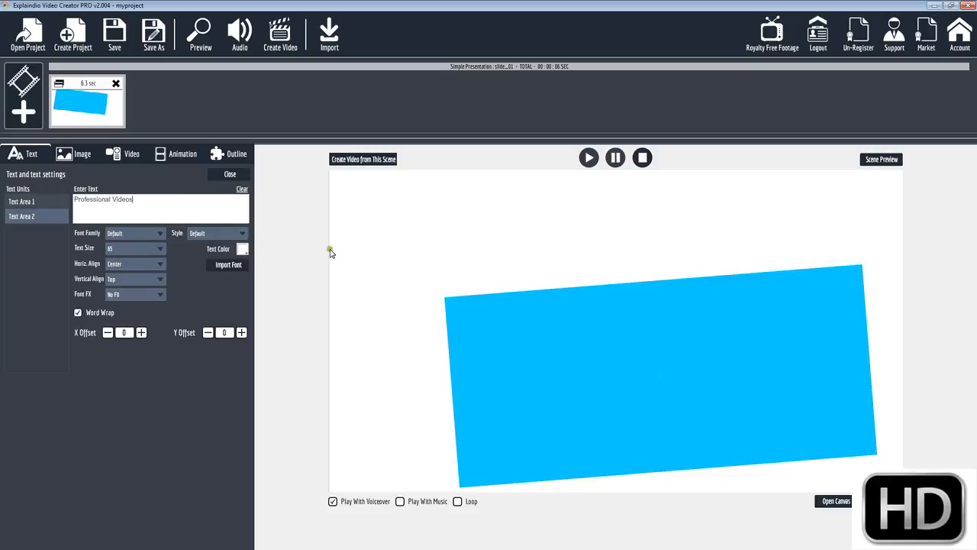
pyautogui.click(589, 158)
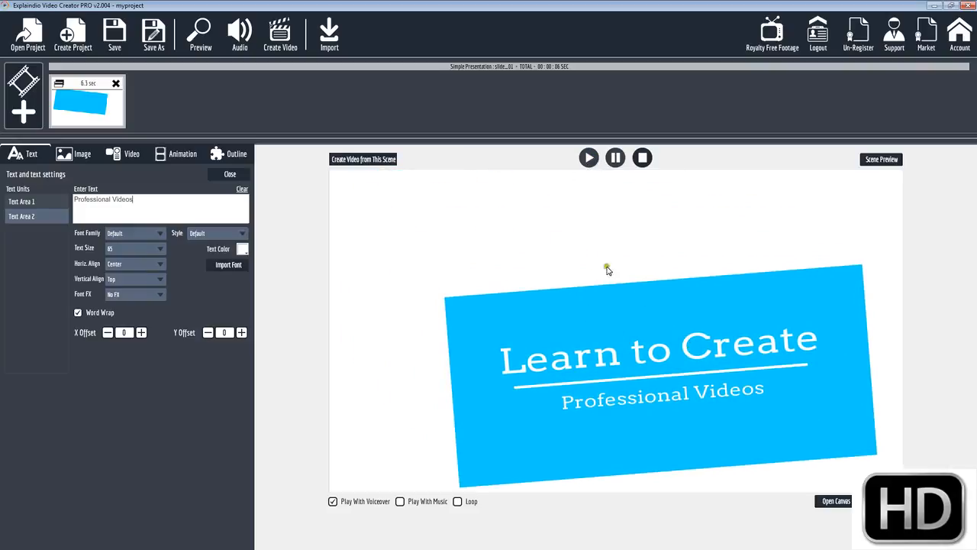
# Set the "Professional Videos" text to the Abel font and preview the scene.
pyautogui.click(144, 233)
pyautogui.click(123, 258)
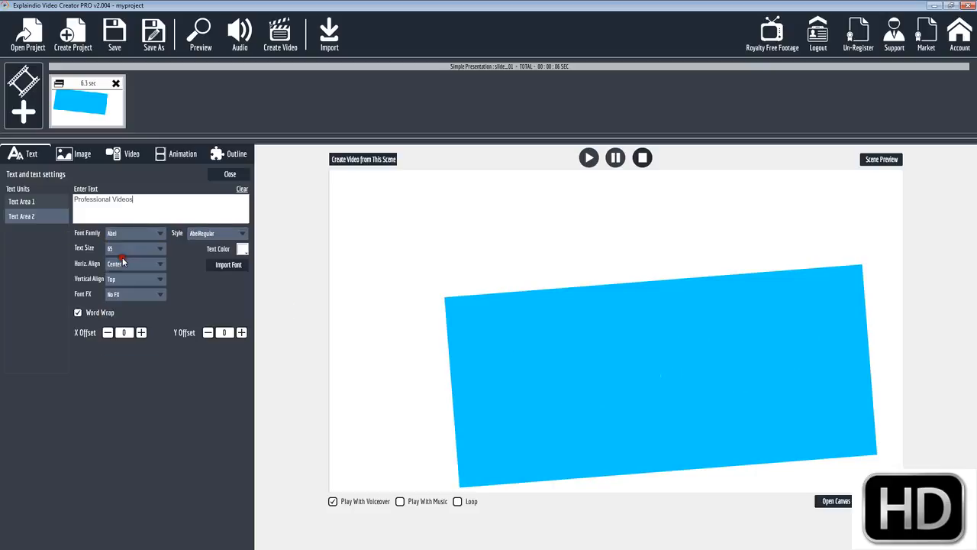
pyautogui.click(136, 249)
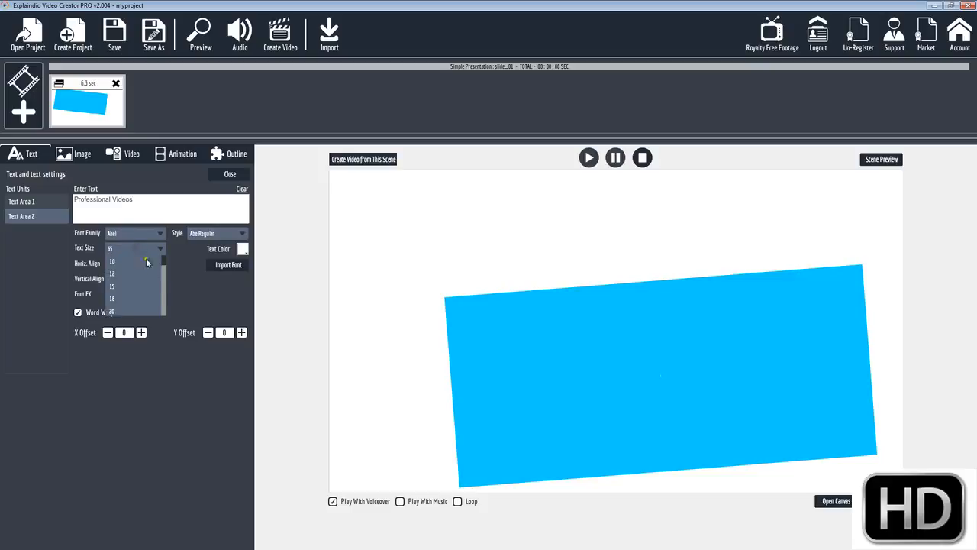
pyautogui.click(190, 287)
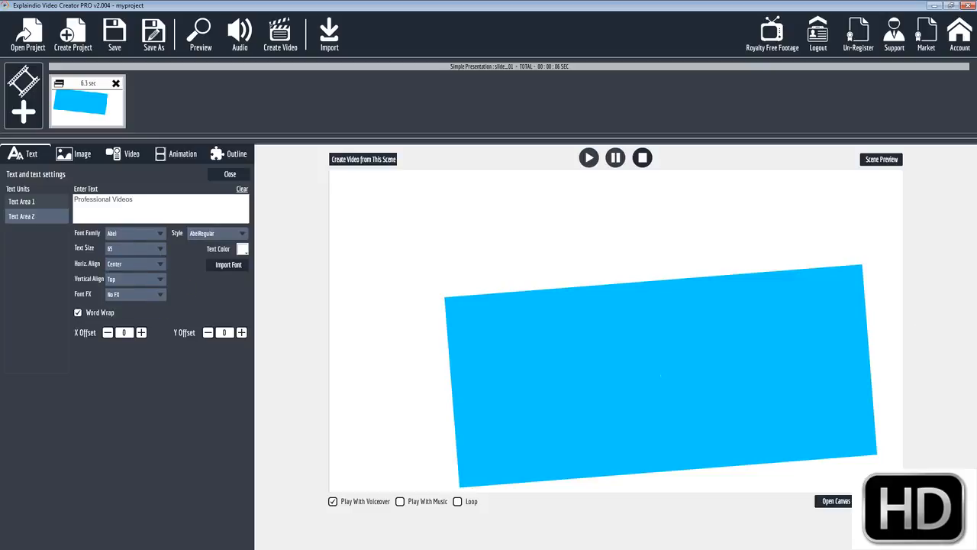
pyautogui.click(136, 264)
pyautogui.click(178, 284)
pyautogui.click(589, 157)
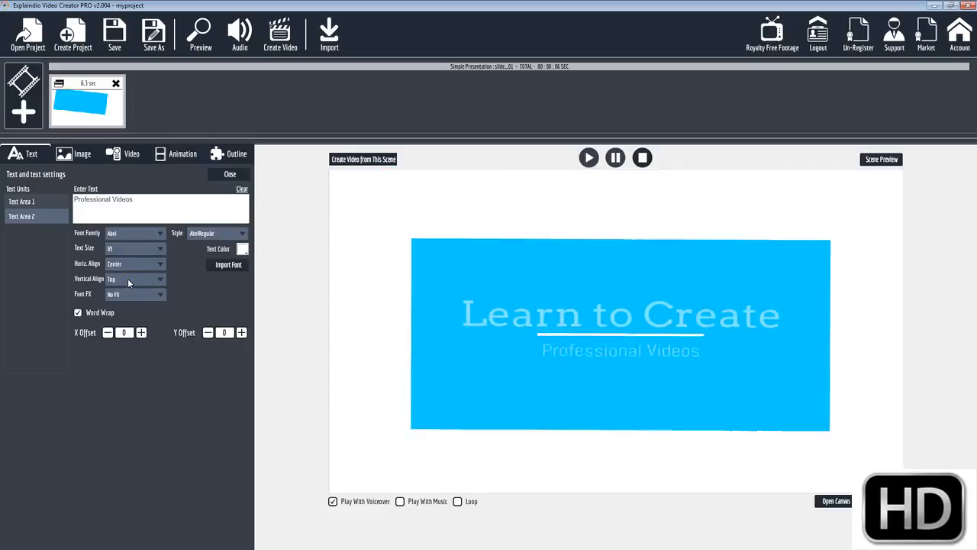
# Set the "Professional Videos" text to the Allerta Stencil font with Bottom vertical alignment and preview the scene.
pyautogui.click(138, 236)
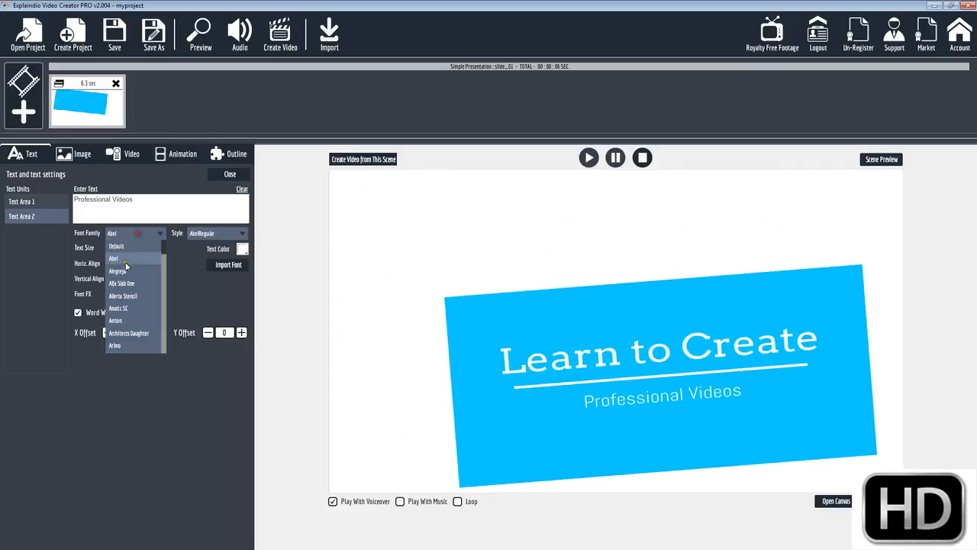
pyautogui.click(129, 296)
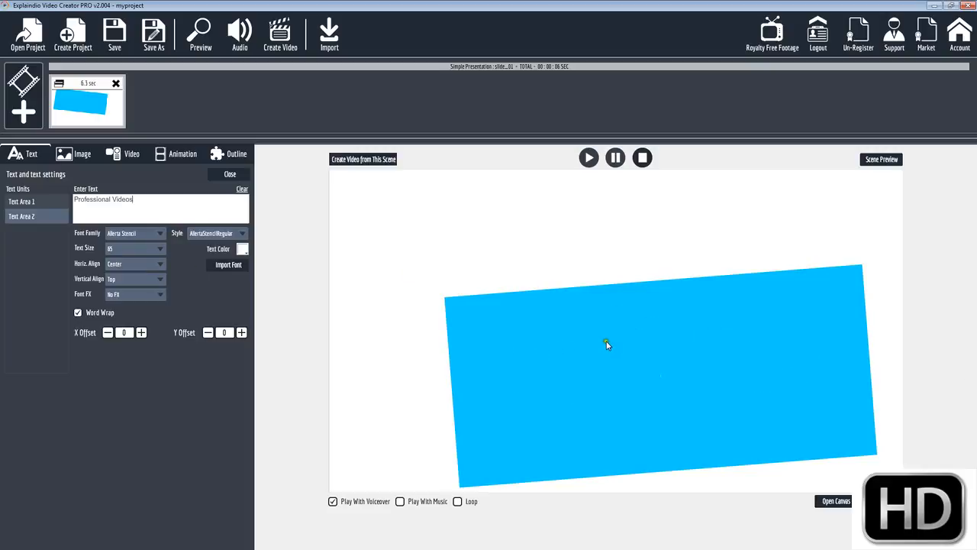
pyautogui.click(125, 280)
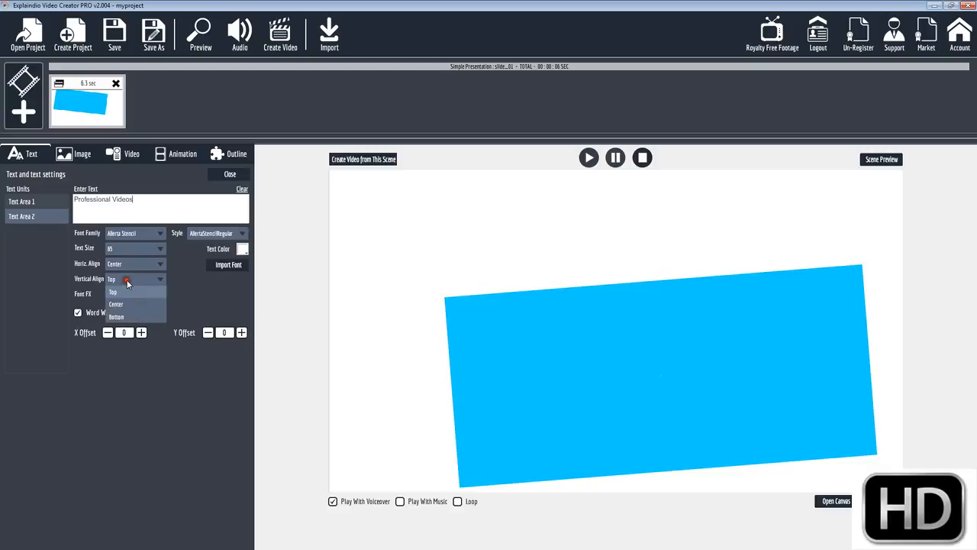
pyautogui.click(135, 301)
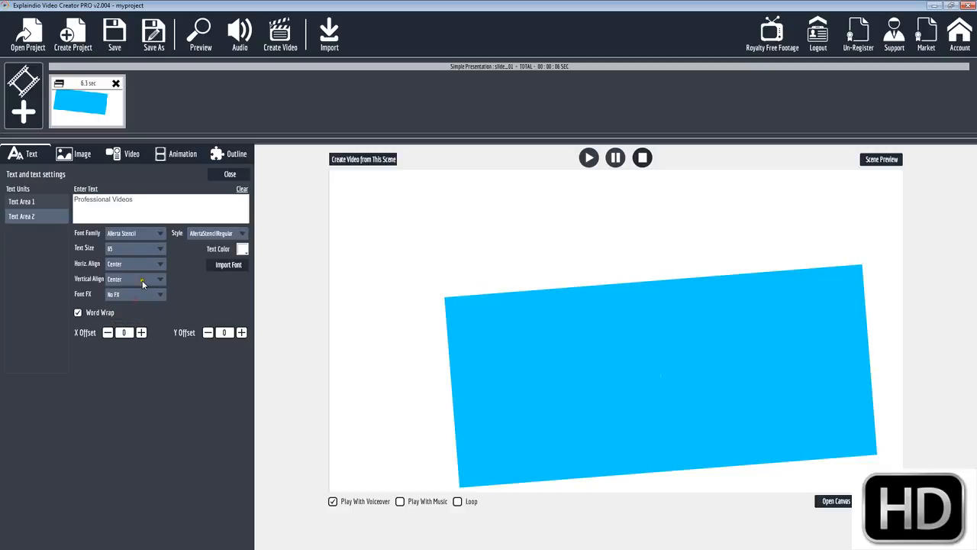
pyautogui.click(142, 280)
pyautogui.click(132, 316)
pyautogui.click(589, 159)
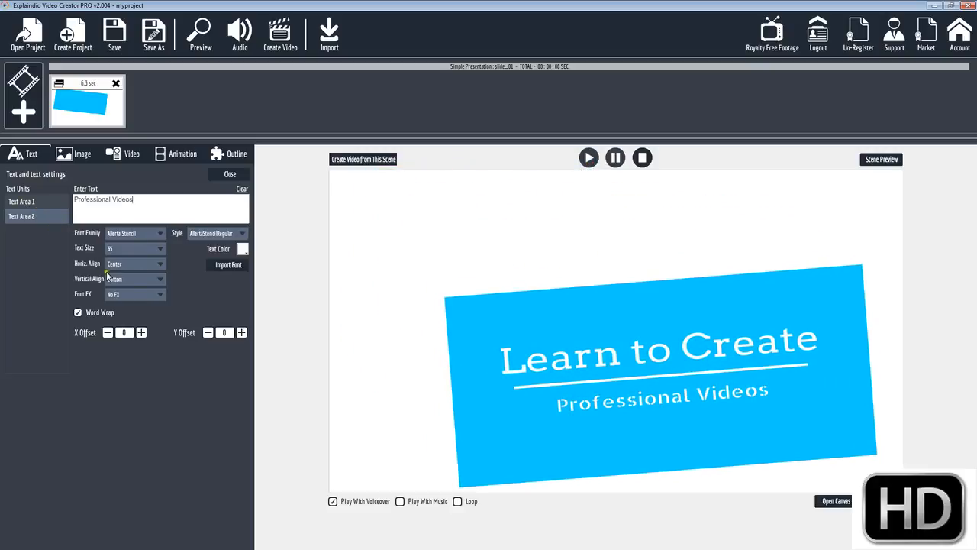
# Apply the Strong Shadow font effect to both text areas and preview the scene.
pyautogui.click(122, 297)
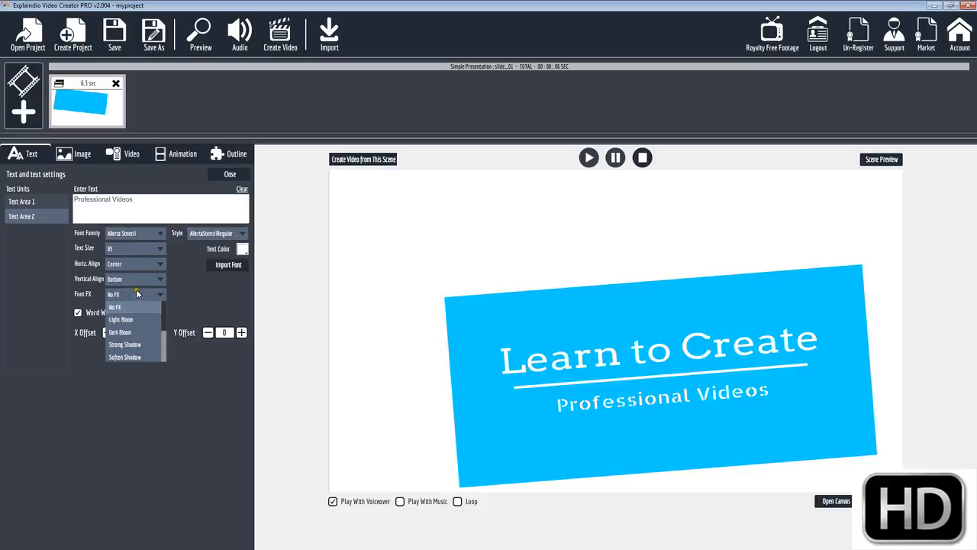
pyautogui.click(133, 345)
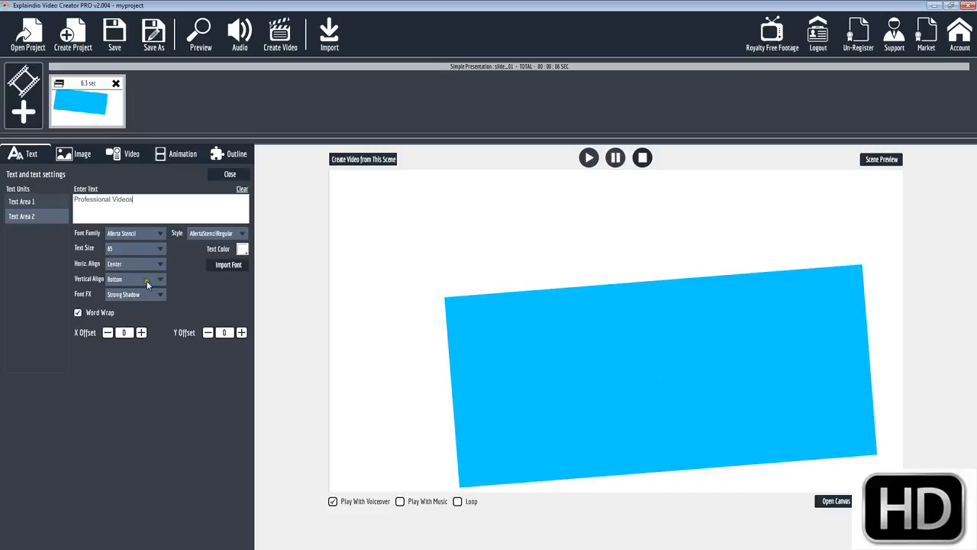
pyautogui.click(30, 201)
pyautogui.click(142, 299)
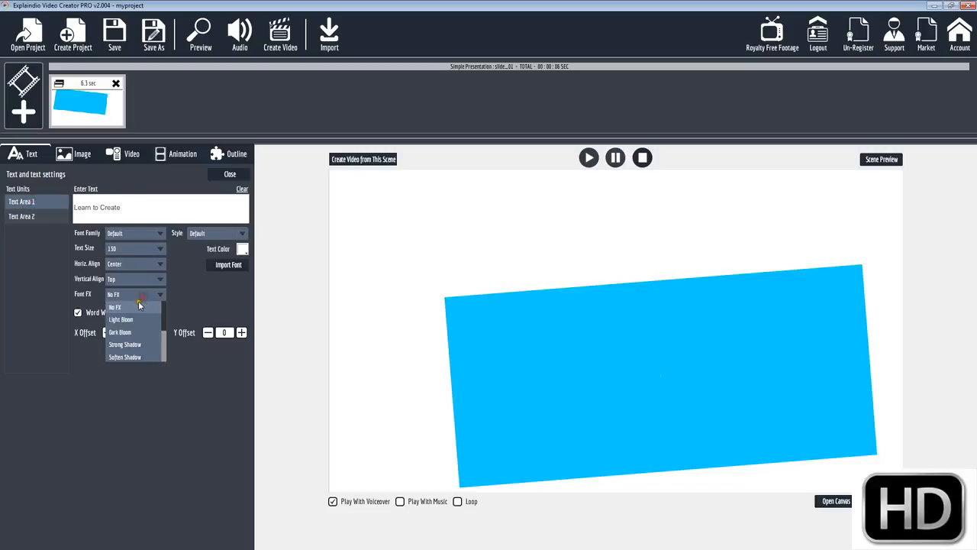
pyautogui.click(136, 345)
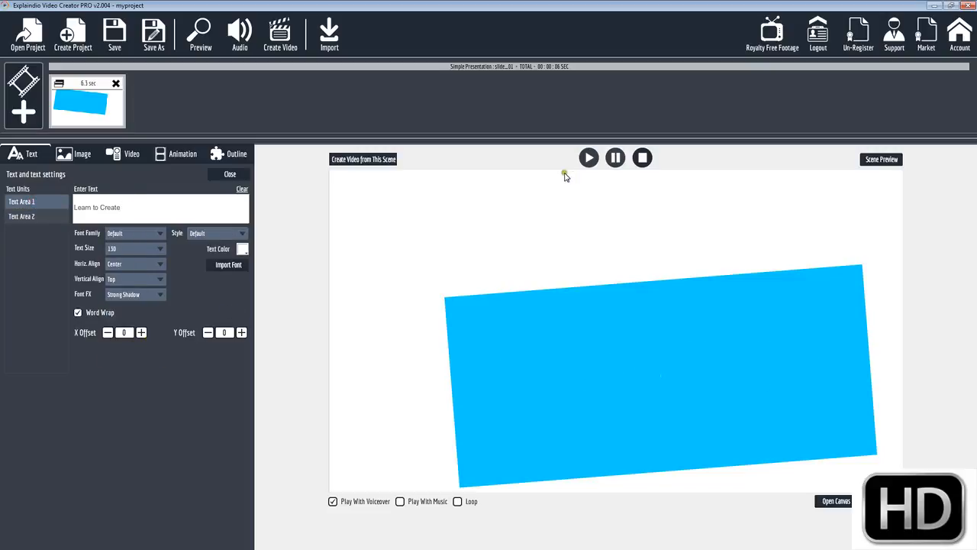
pyautogui.click(588, 158)
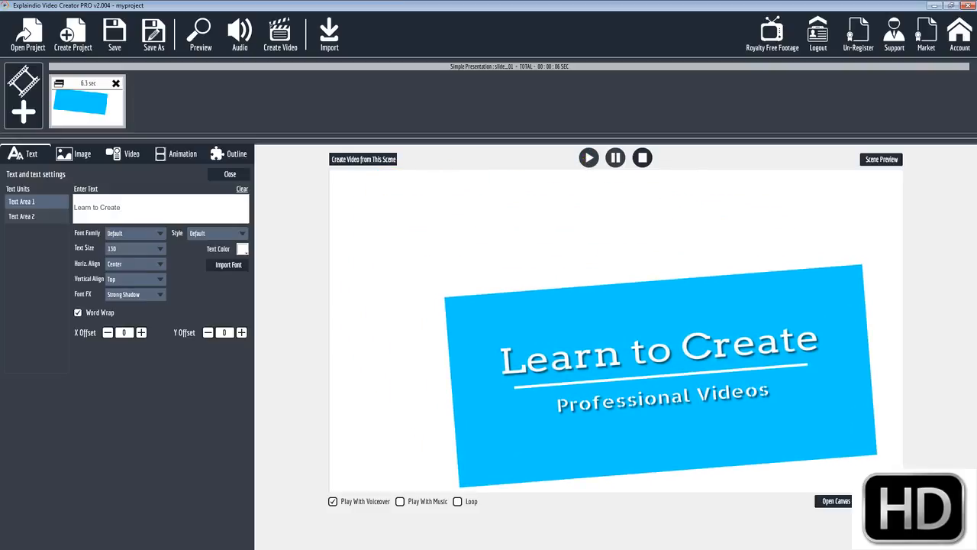
pyautogui.click(243, 249)
pyautogui.click(191, 280)
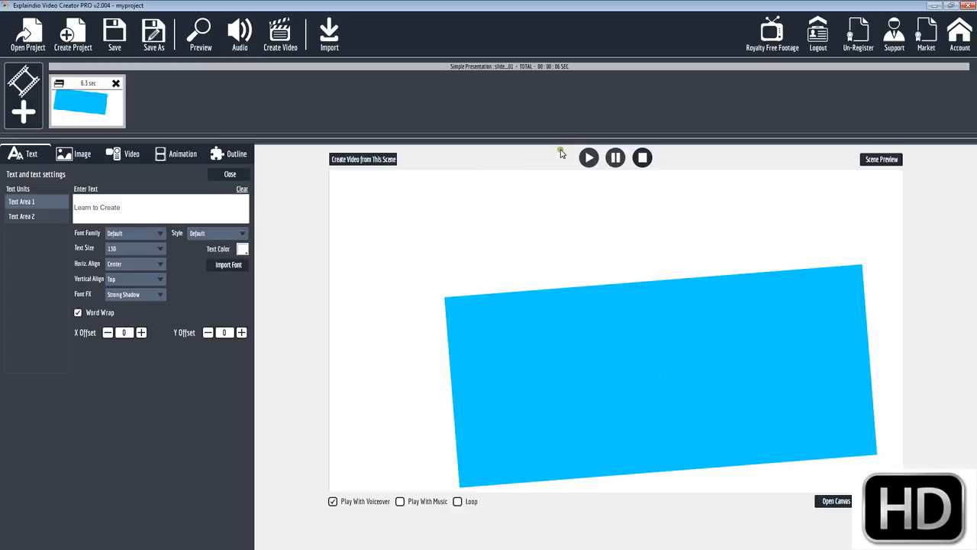
# Preview the scene and try shifting the "Learn to Create" text horizontally with an X offset of 24.
pyautogui.click(588, 157)
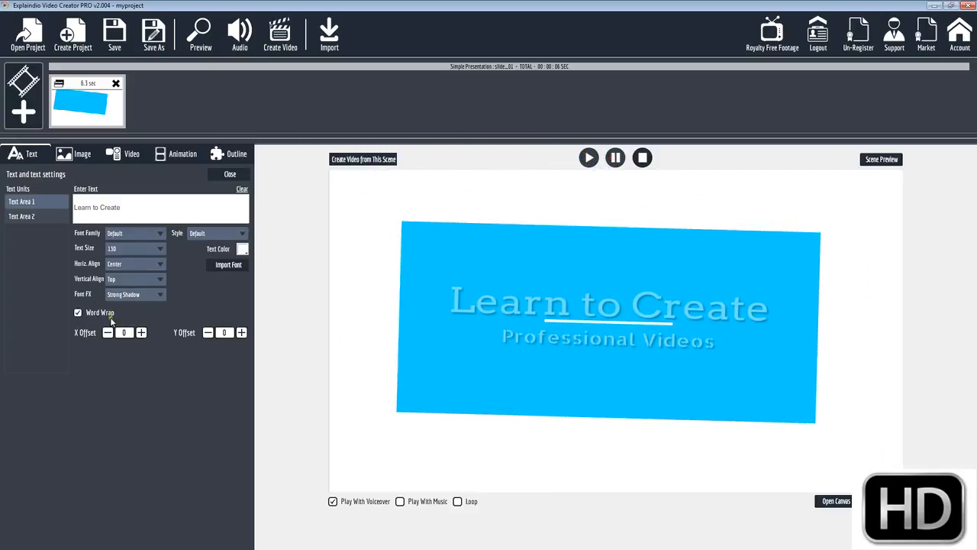
pyautogui.click(140, 332)
pyautogui.click(140, 332)
pyautogui.click(140, 332)
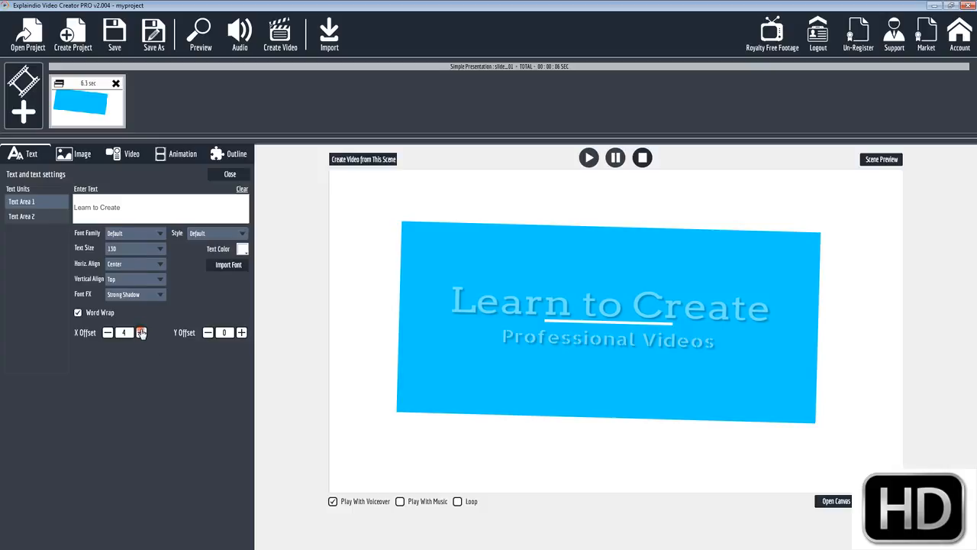
pyautogui.click(142, 333)
pyautogui.click(140, 332)
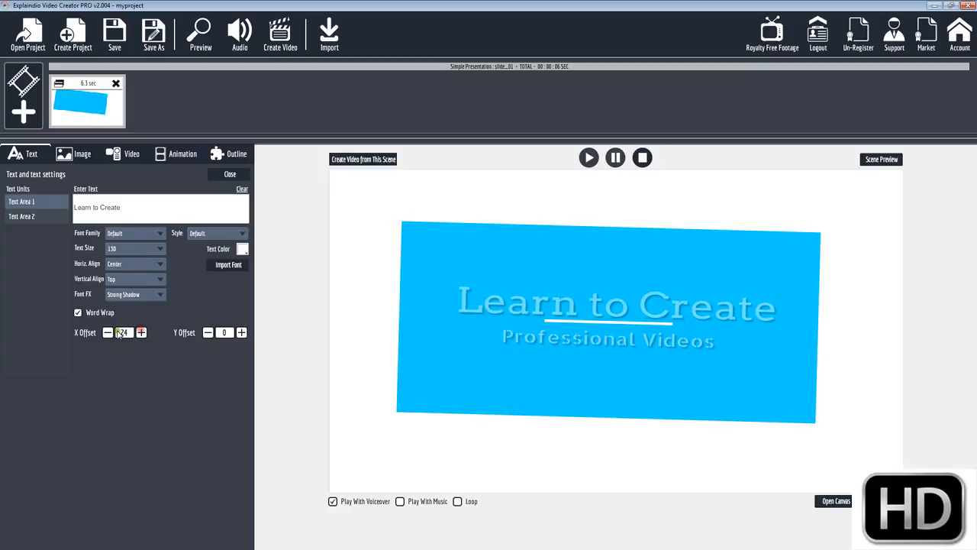
# Try moving the "Learn to Create" text the other way with an X offset of -9.
pyautogui.click(107, 333)
pyautogui.click(108, 333)
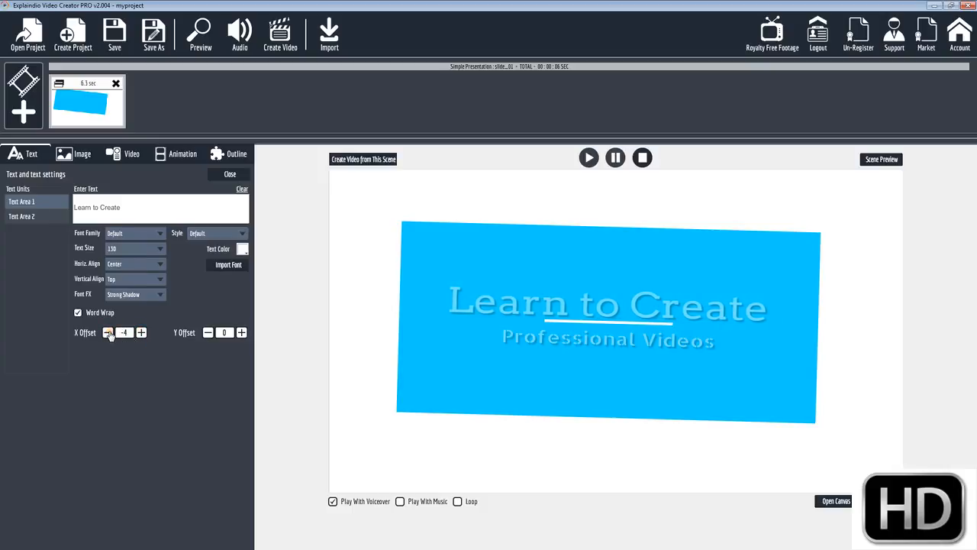
pyautogui.click(108, 333)
pyautogui.click(108, 333)
pyautogui.click(108, 333)
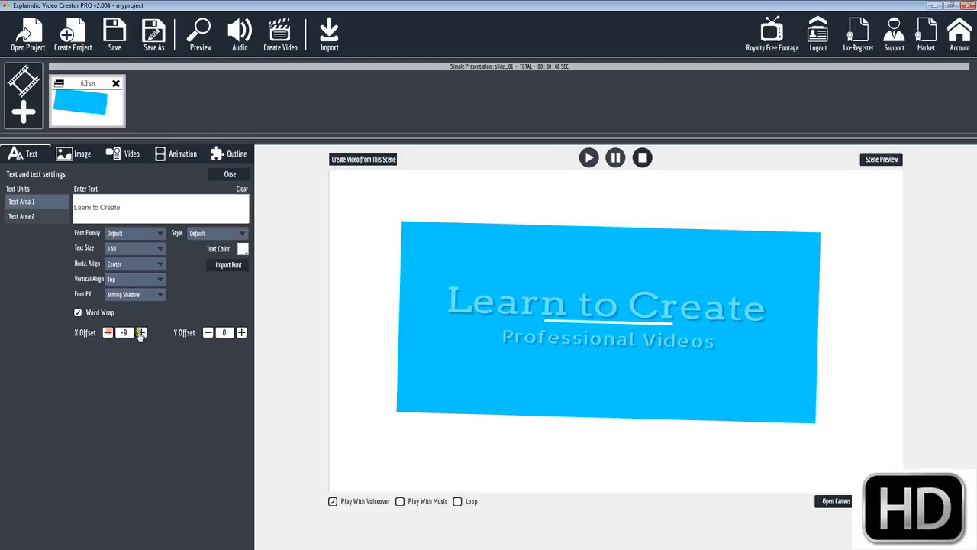
# Return the X offset of the "Learn to Create" text to 0.
pyautogui.click(142, 333)
pyautogui.click(141, 333)
pyautogui.click(141, 333)
pyautogui.click(141, 333)
pyautogui.click(141, 333)
pyautogui.click(141, 333)
pyautogui.click(141, 333)
pyautogui.click(141, 333)
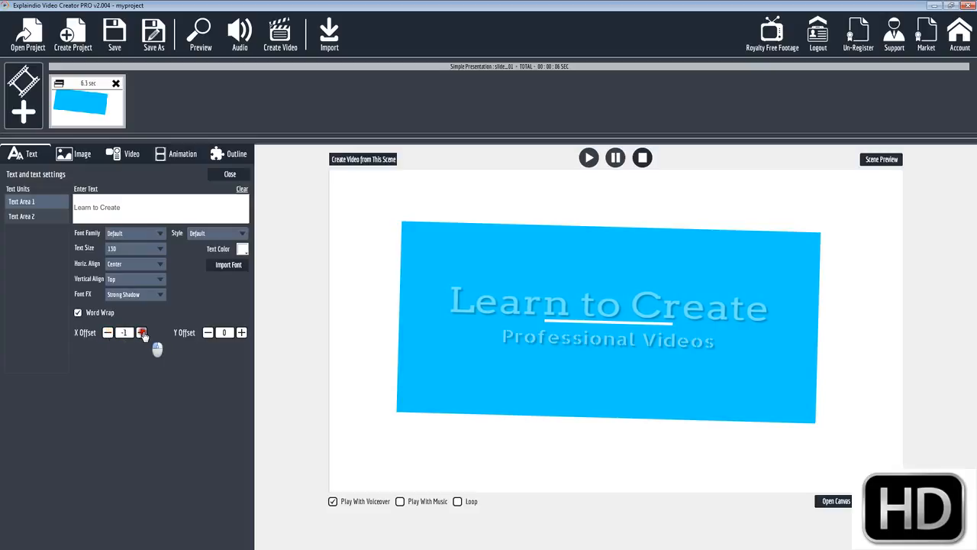
# Set the Y offset of the "Learn to Create" text to -8.
pyautogui.click(208, 333)
pyautogui.click(208, 332)
pyautogui.click(209, 333)
pyautogui.click(208, 333)
pyautogui.click(207, 333)
pyautogui.click(208, 332)
pyautogui.click(208, 333)
pyautogui.click(208, 333)
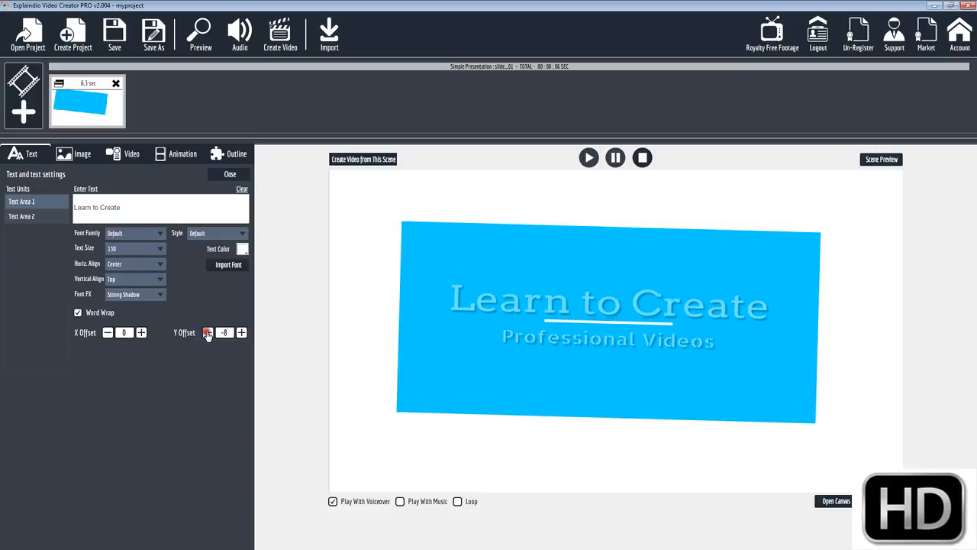